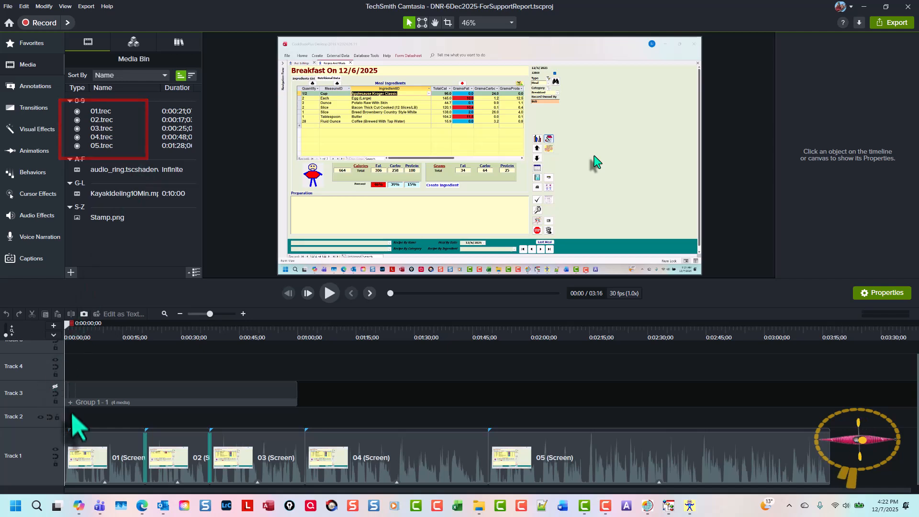
pyautogui.moveTo(61, 476)
pyautogui.mouseDown()
pyautogui.moveTo(895, 493)
pyautogui.moveTo(845, 495)
pyautogui.mouseUp()
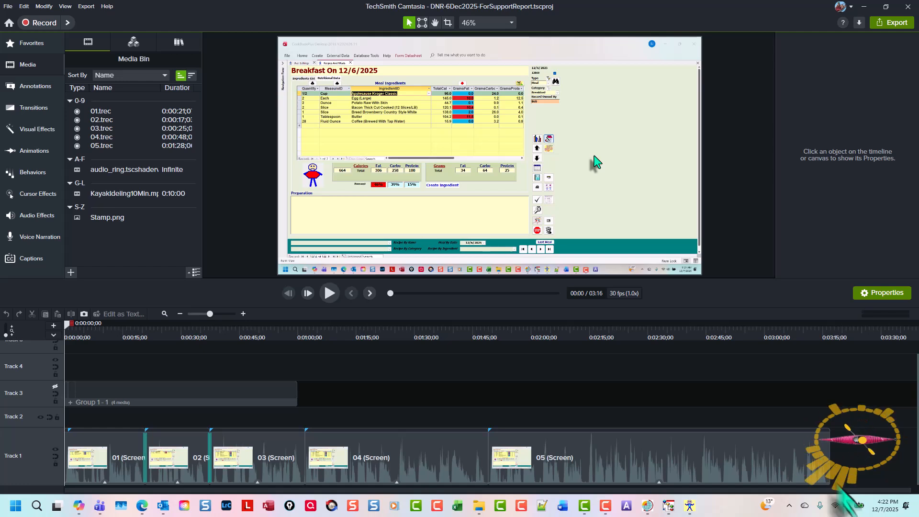
pyautogui.click(70, 330)
pyautogui.moveTo(75, 330); pyautogui.dragTo(61, 290)
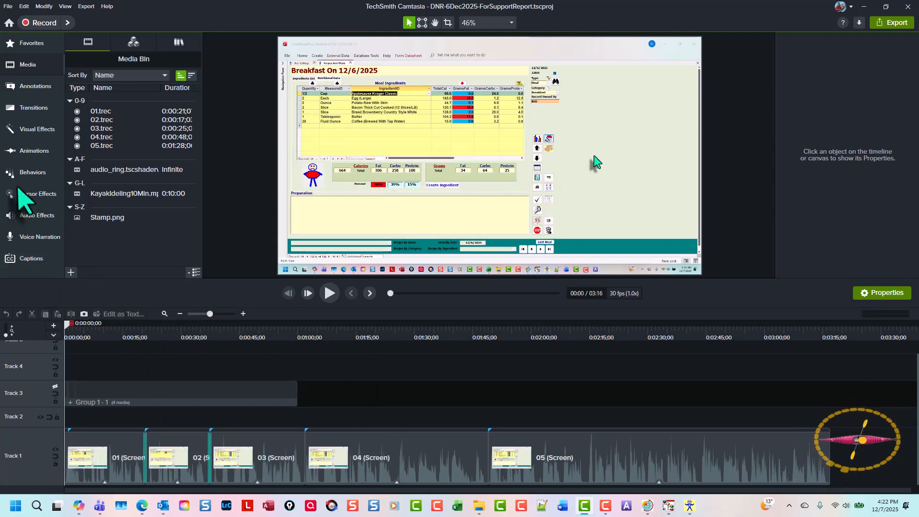
pyautogui.moveTo(60, 87); pyautogui.dragTo(134, 158)
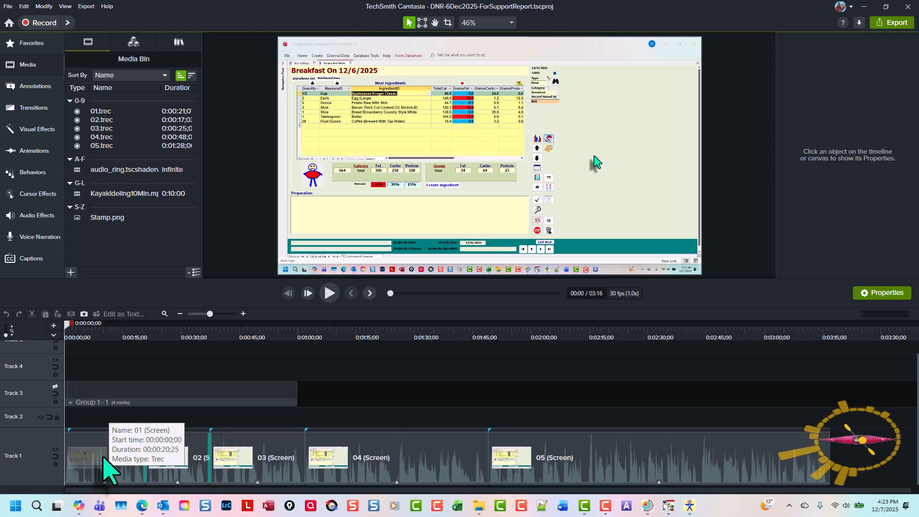
# Step: Select all media on Track 1 and apply the Clip Speed effect to it
pyautogui.click(85, 452)
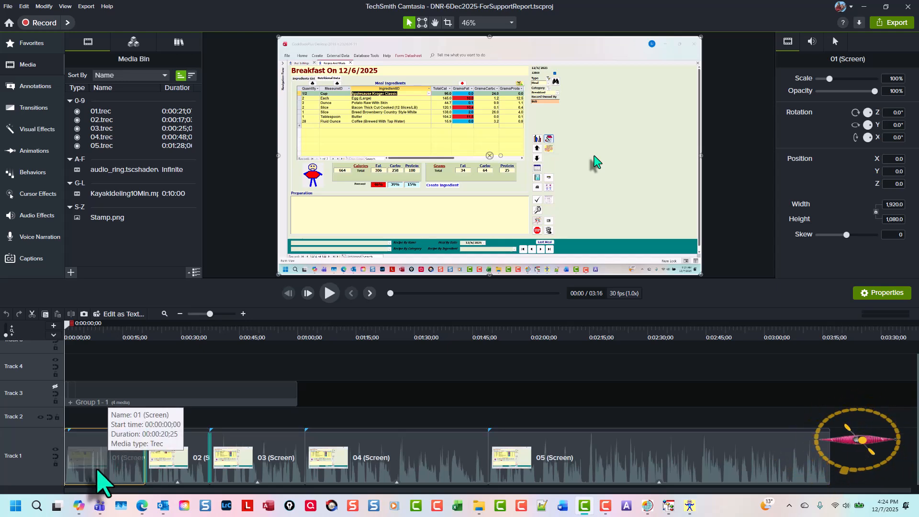
pyautogui.rightClick(35, 471)
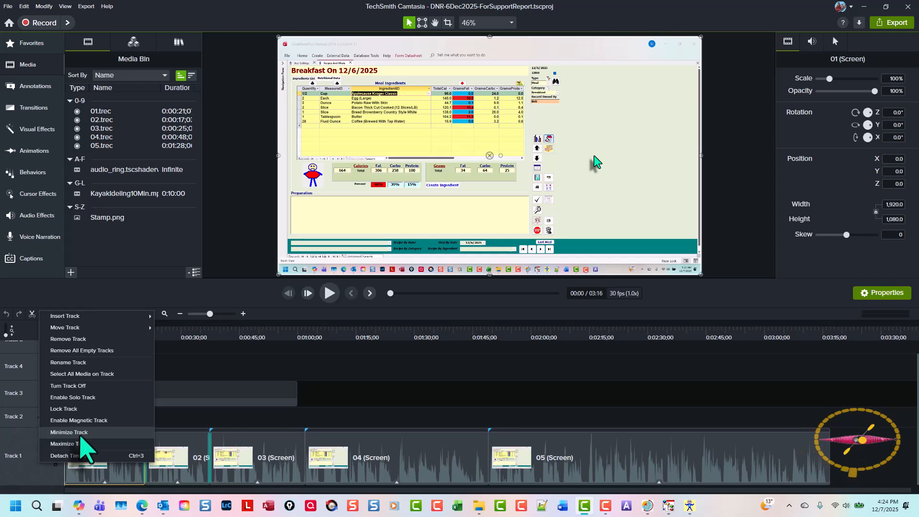
pyautogui.click(89, 374)
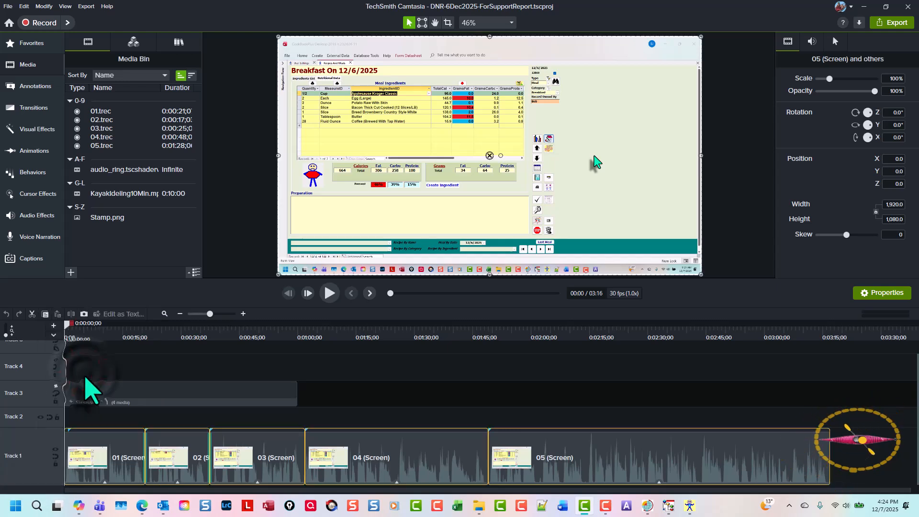
pyautogui.press('l')
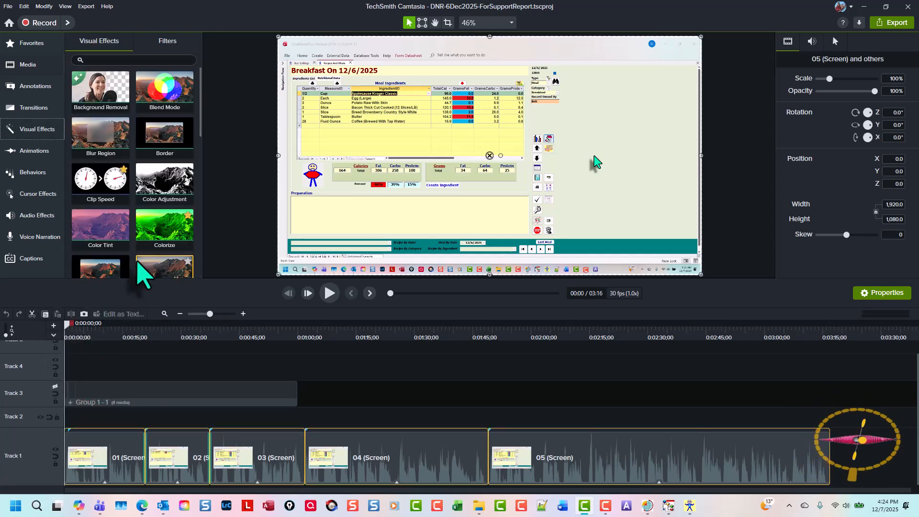
pyautogui.rightClick(134, 197)
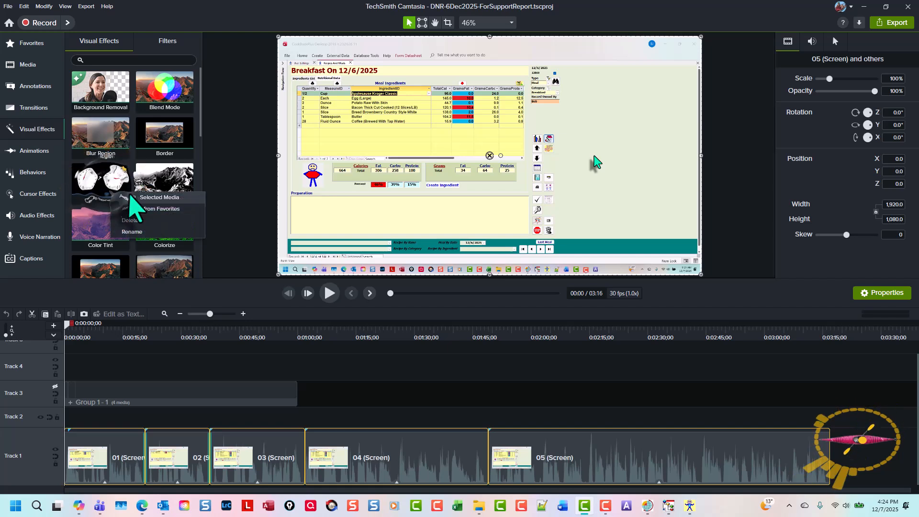
pyautogui.click(134, 197)
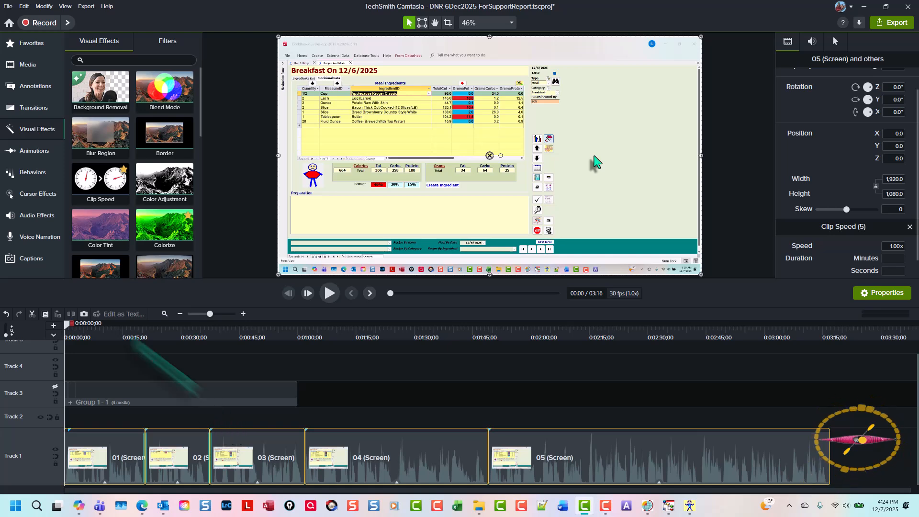
# Step: Select only the 01 (Screen) clip on Track 1 and send its audio to Audiate for editing
pyautogui.moveTo(68, 325); pyautogui.dragTo(33, 348)
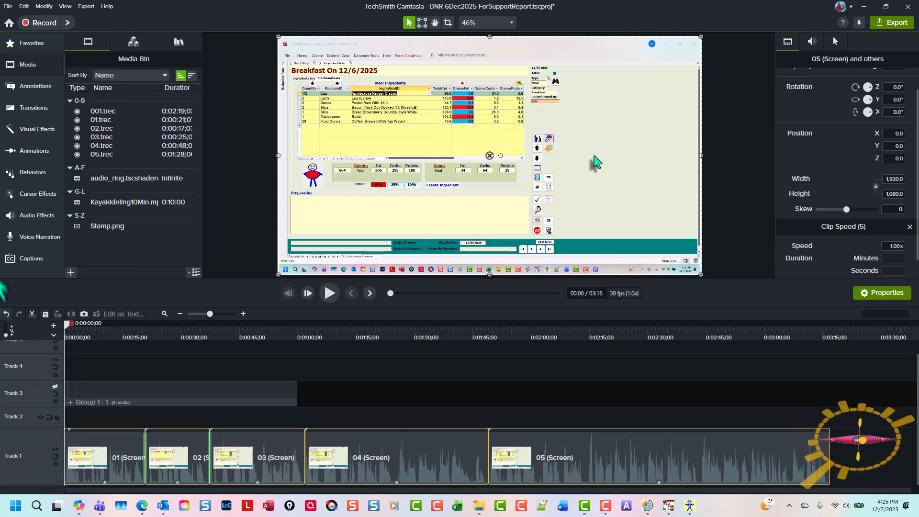
pyautogui.click(254, 414)
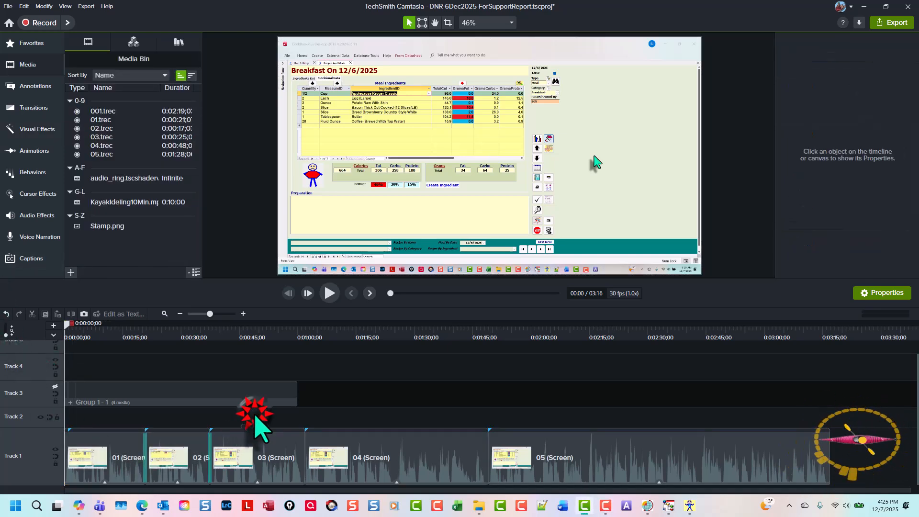
pyautogui.click(115, 466)
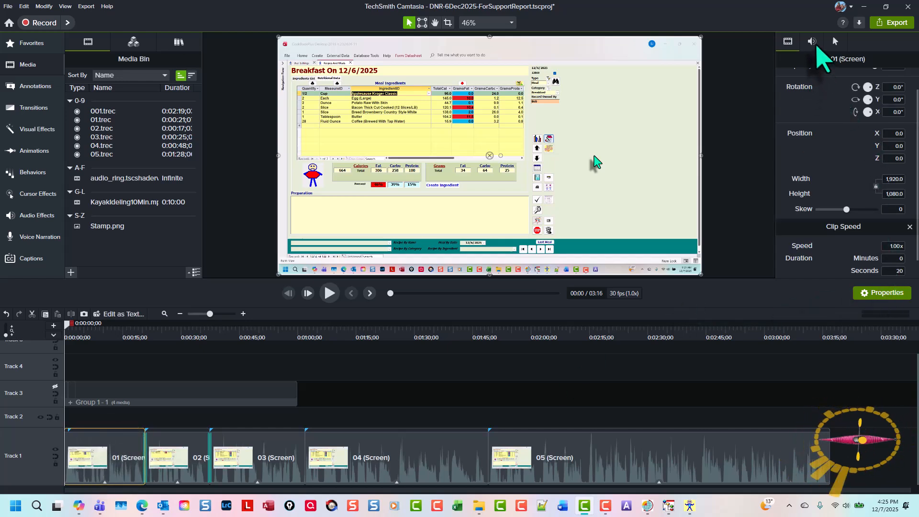
pyautogui.click(812, 41)
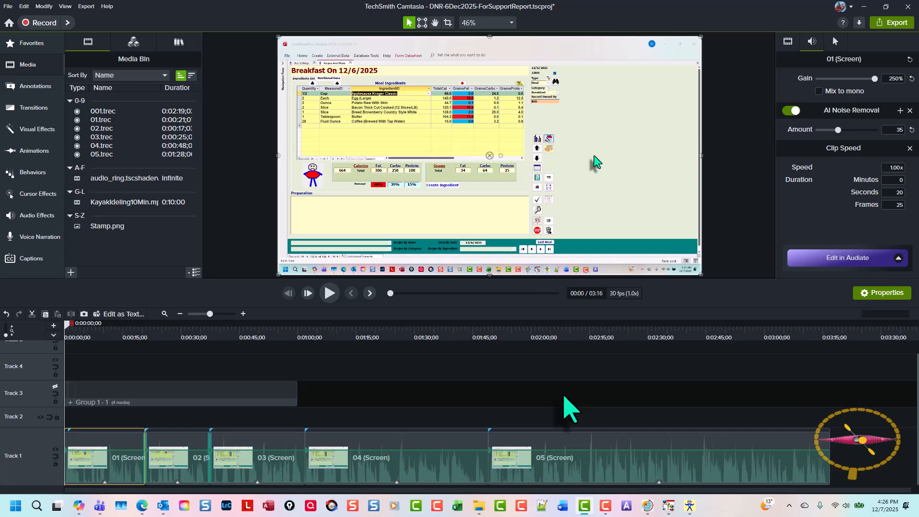
pyautogui.click(861, 255)
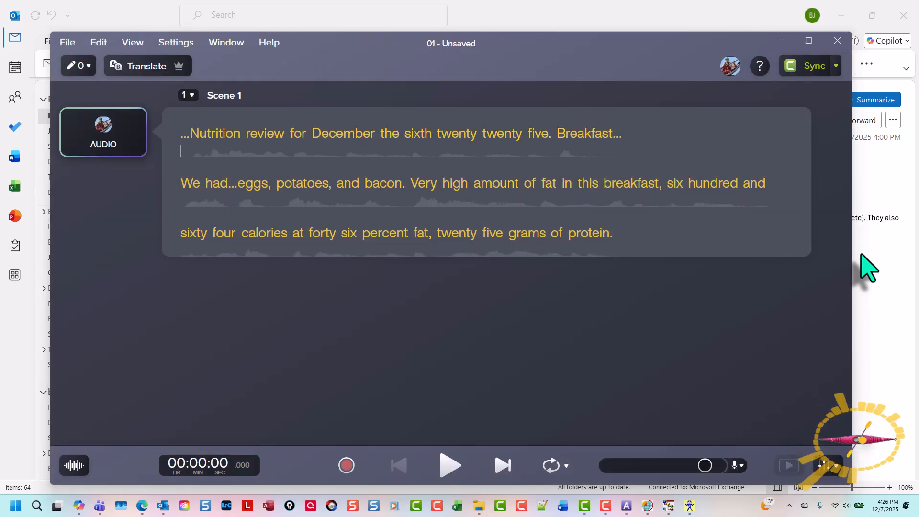
# Step: Replace the Scene 1 recording with AI-generated audio of its script, using the preselected voice
pyautogui.click(103, 141)
pyautogui.click(378, 132)
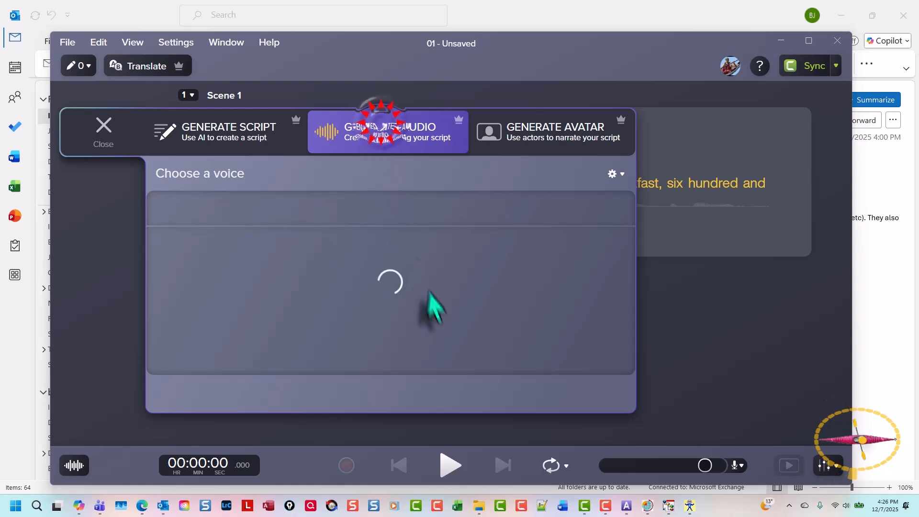
pyautogui.click(469, 391)
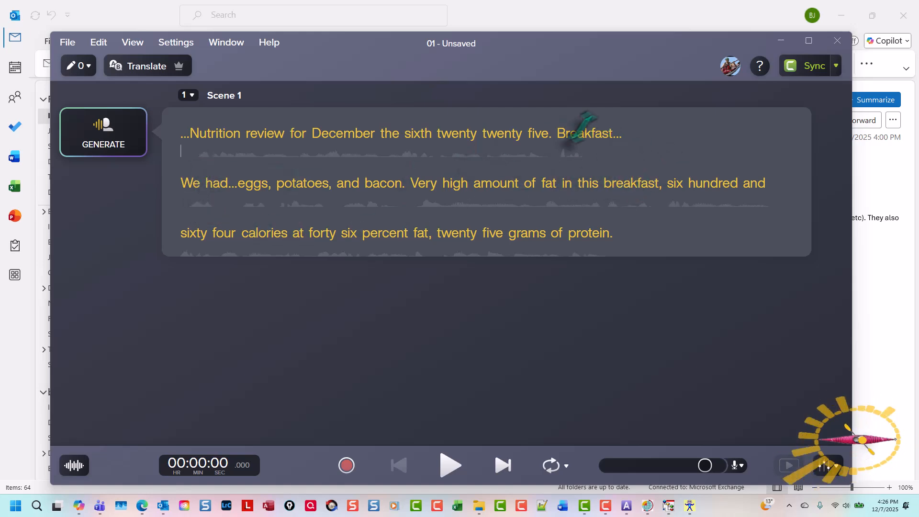
# Step: Open Find and Replace for the script and search for "..."
pyautogui.click(615, 139)
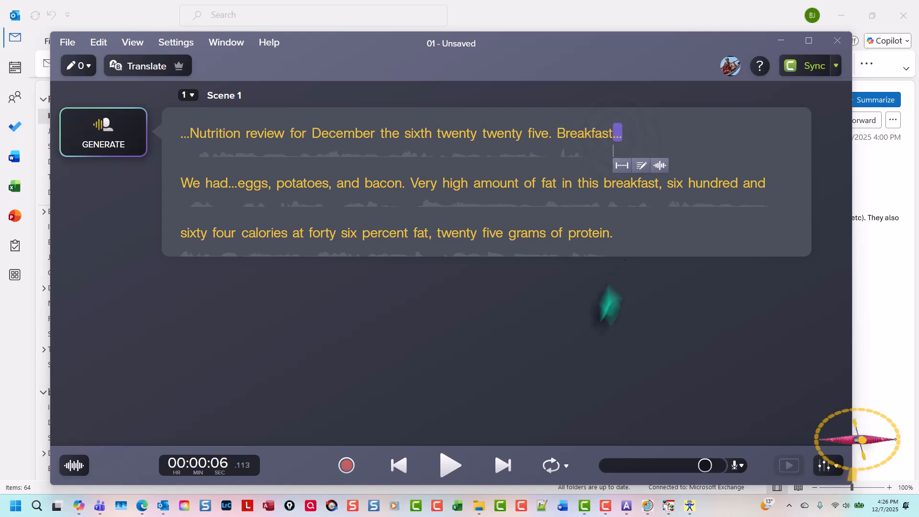
pyautogui.click(98, 43)
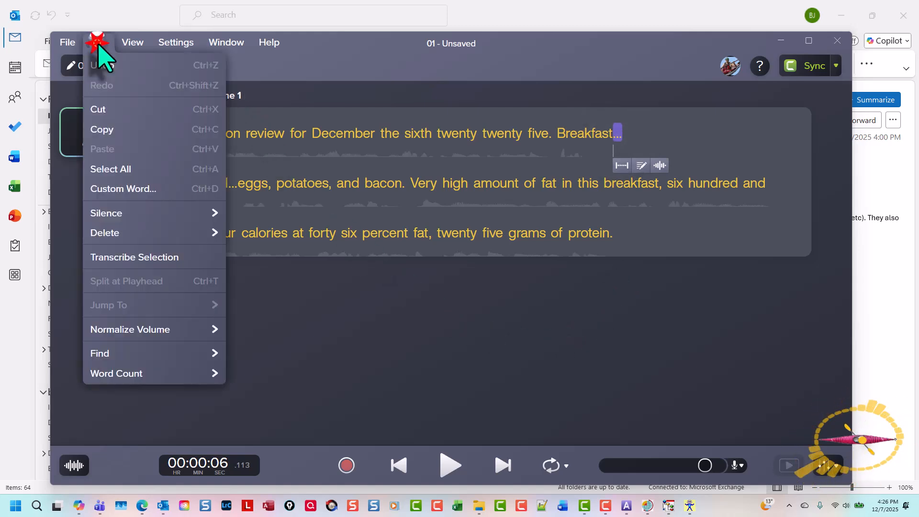
pyautogui.moveTo(200, 359)
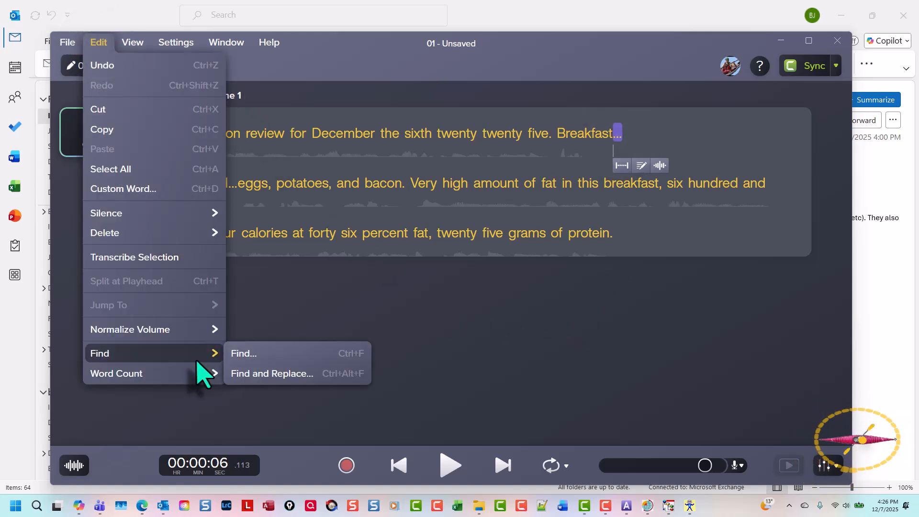
pyautogui.click(235, 374)
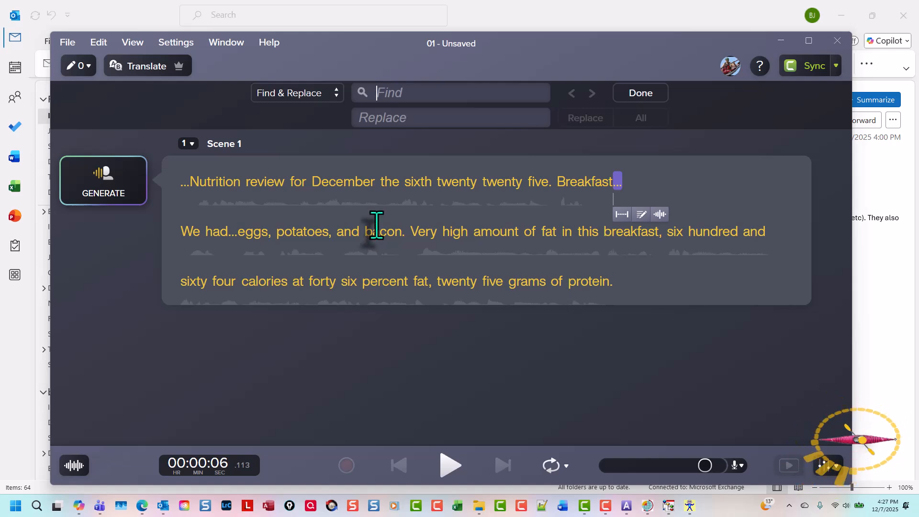
pyautogui.write('...')
pyautogui.press('Return')
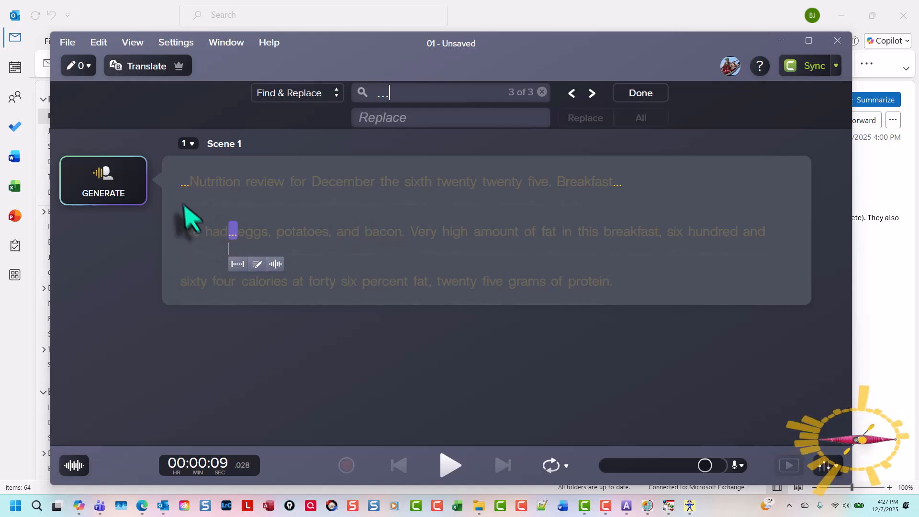
# Step: Delete the ellipses after "Breakfast" and after "We had" in the script
pyautogui.click(617, 189)
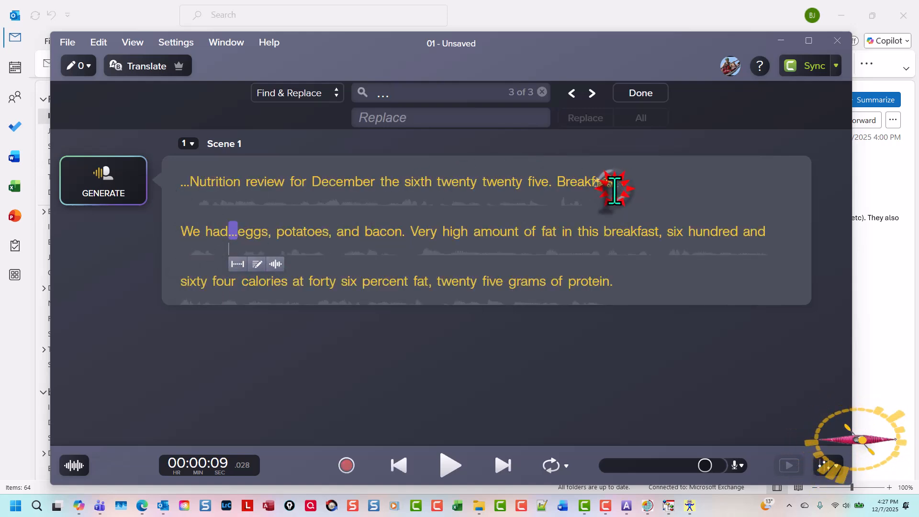
pyautogui.click(618, 190)
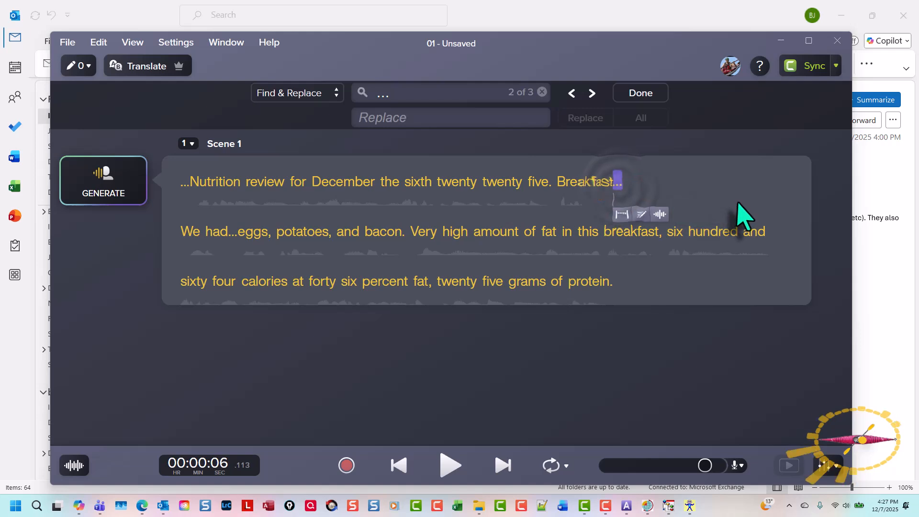
pyautogui.press('BackSpace')
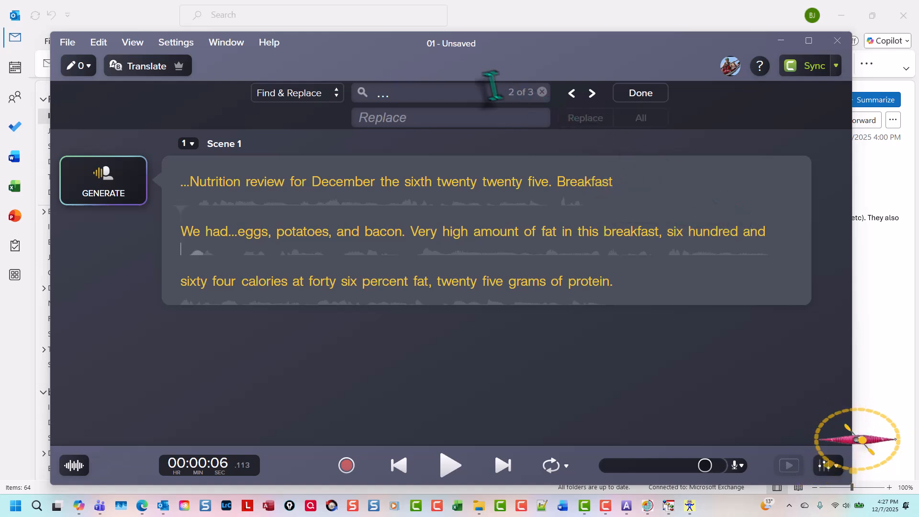
pyautogui.click(592, 93)
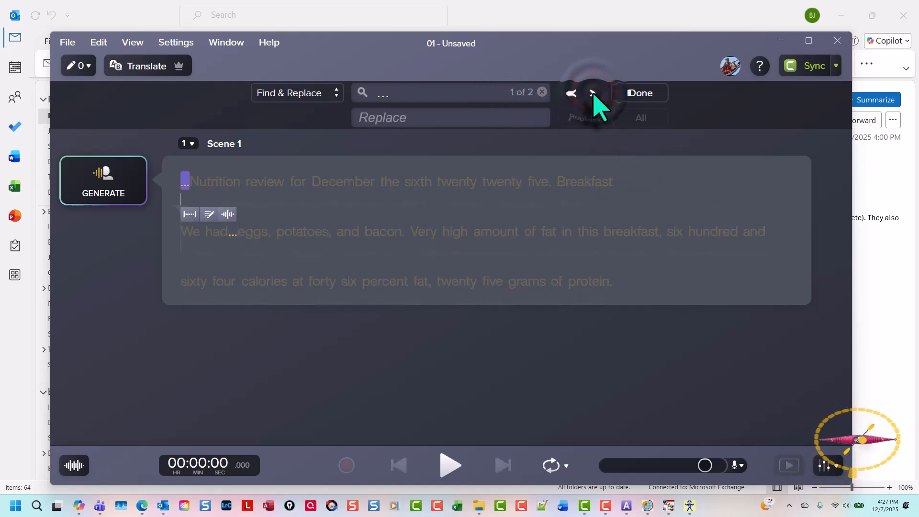
pyautogui.click(592, 93)
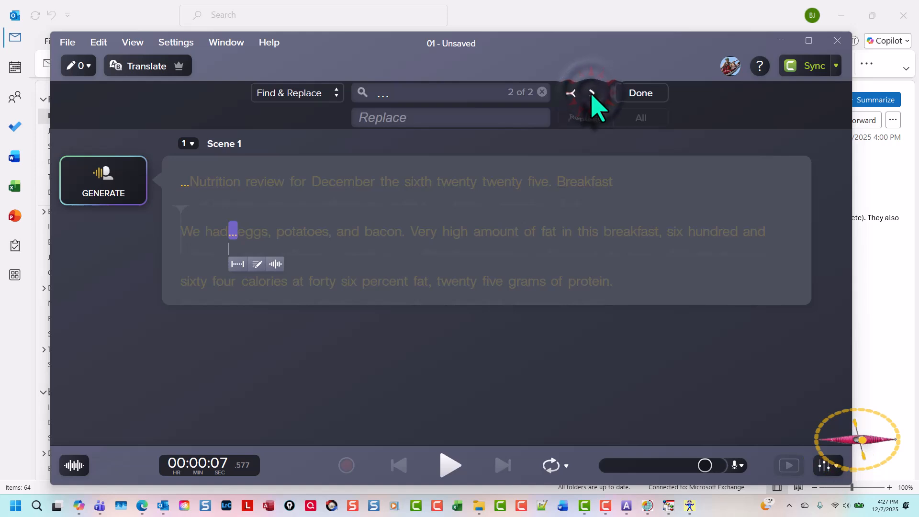
pyautogui.click(592, 93)
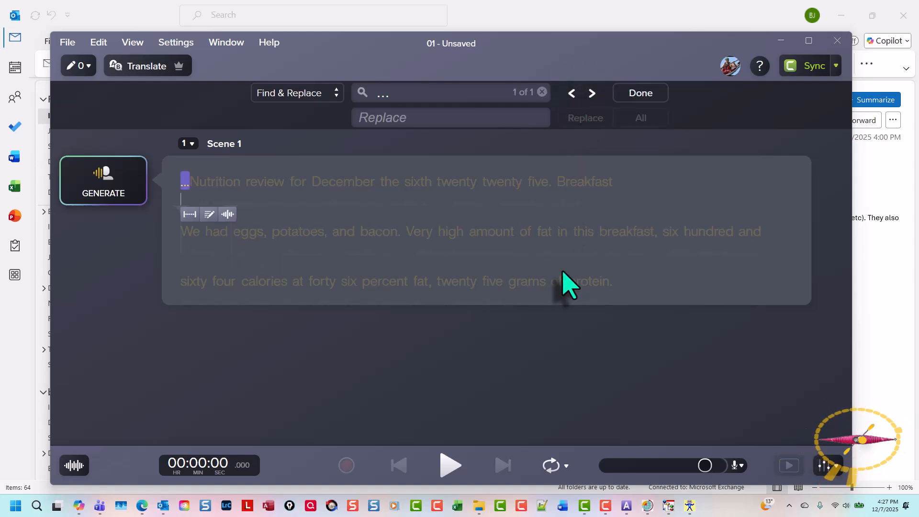
pyautogui.click(265, 206)
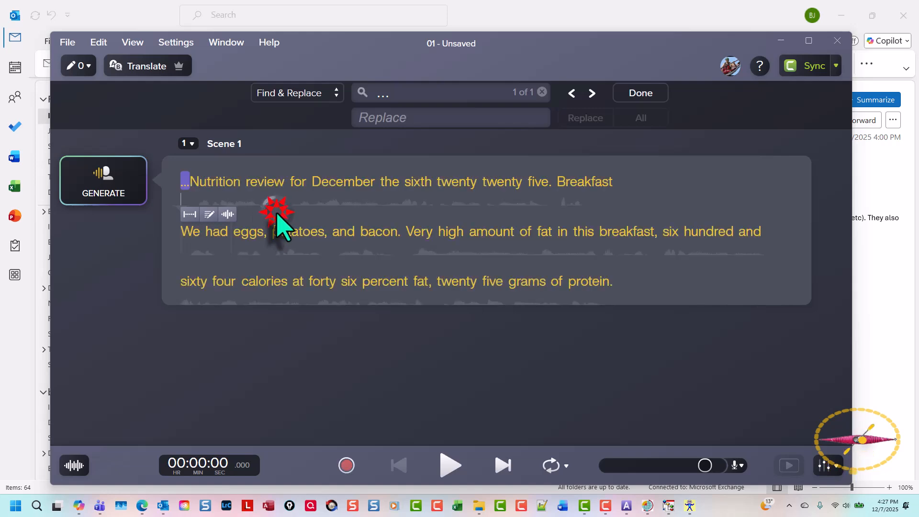
# Step: End the script's last sentence with an ellipsis after "protein" and finish scripting
pyautogui.click(614, 281)
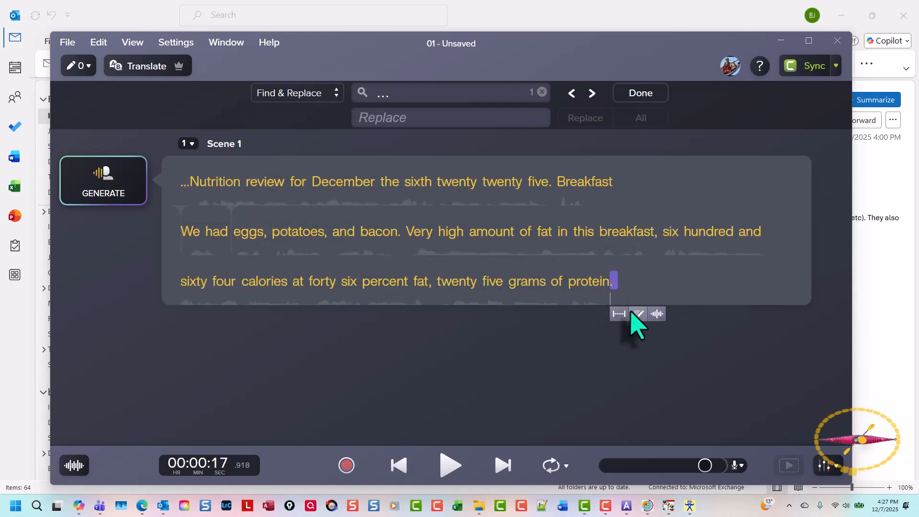
pyautogui.click(632, 313)
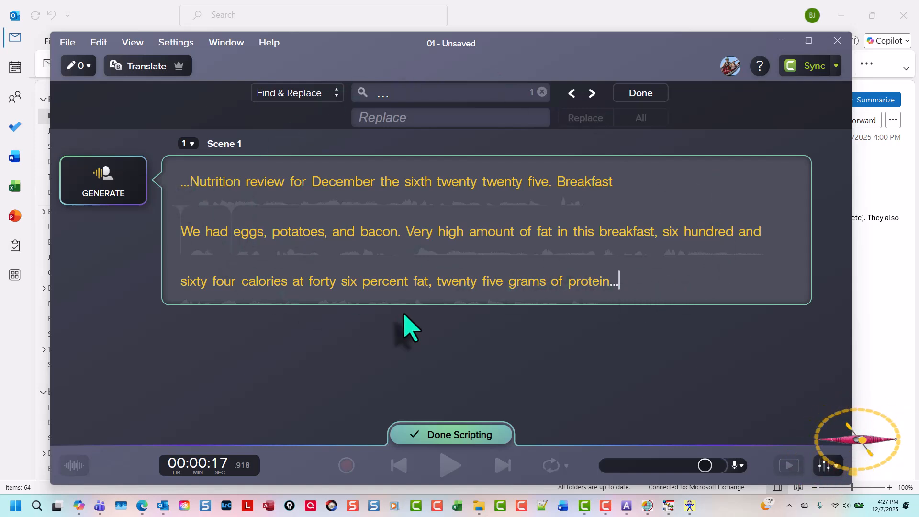
pyautogui.click(477, 435)
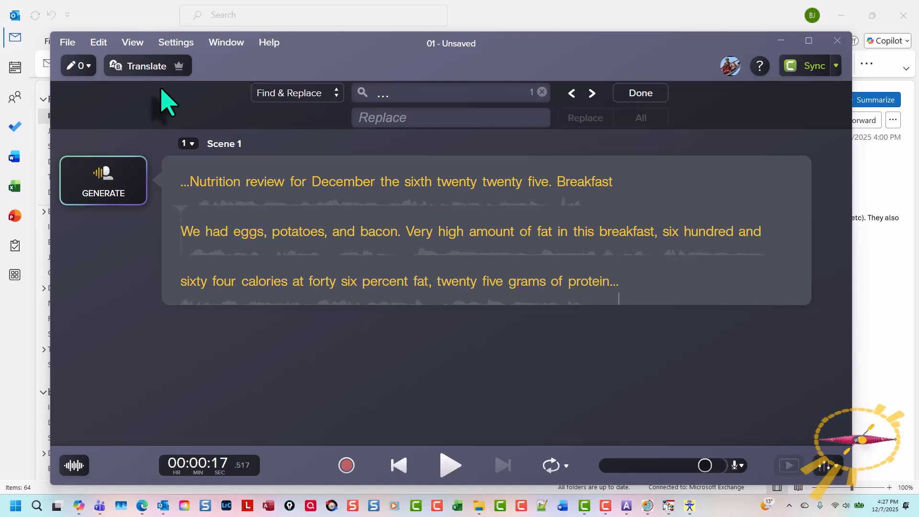
# Step: Export the audio as a WAV file named 1 in the WORKINGFOLDER NL folder
pyautogui.hotkey('ctrl', 'e')
pyautogui.press('Return')
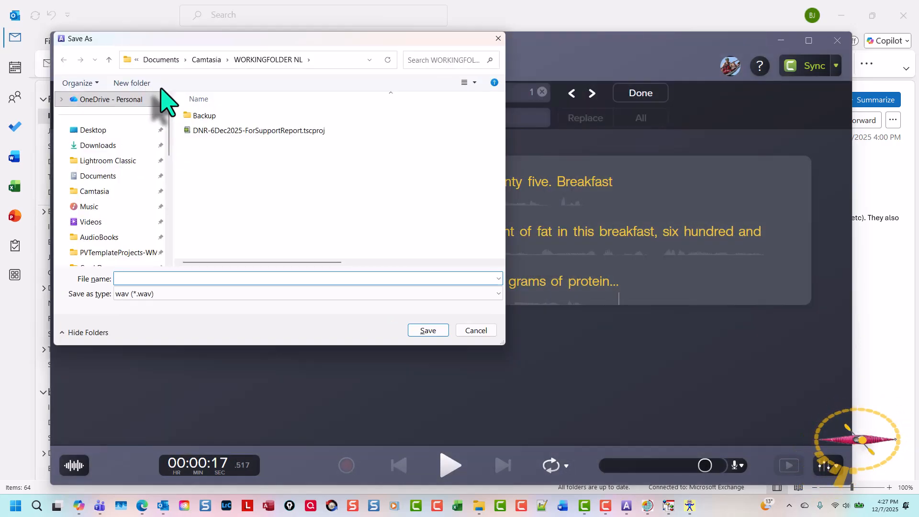
pyautogui.write('1')
pyautogui.press('Return')
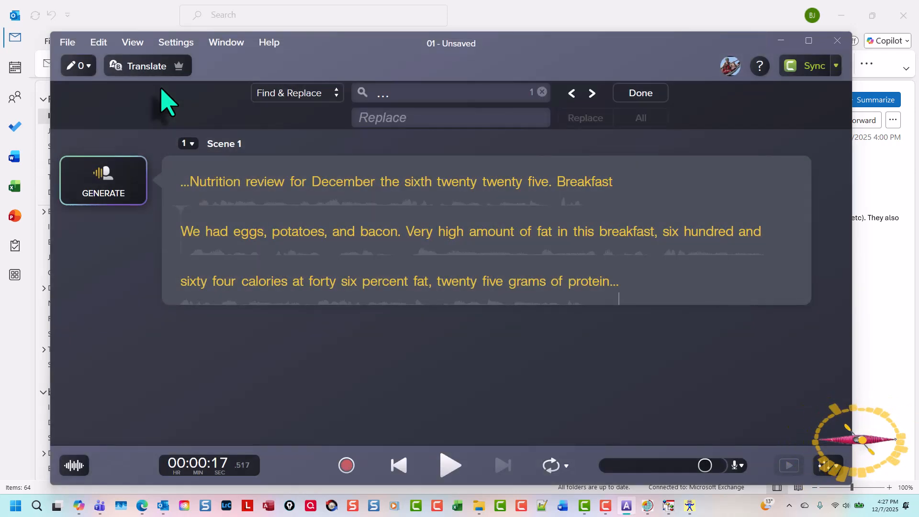
# Step: Switch to Camtasia and import 1.wav from the WORKINGFOLDER NL folder into the project media
pyautogui.click(587, 510)
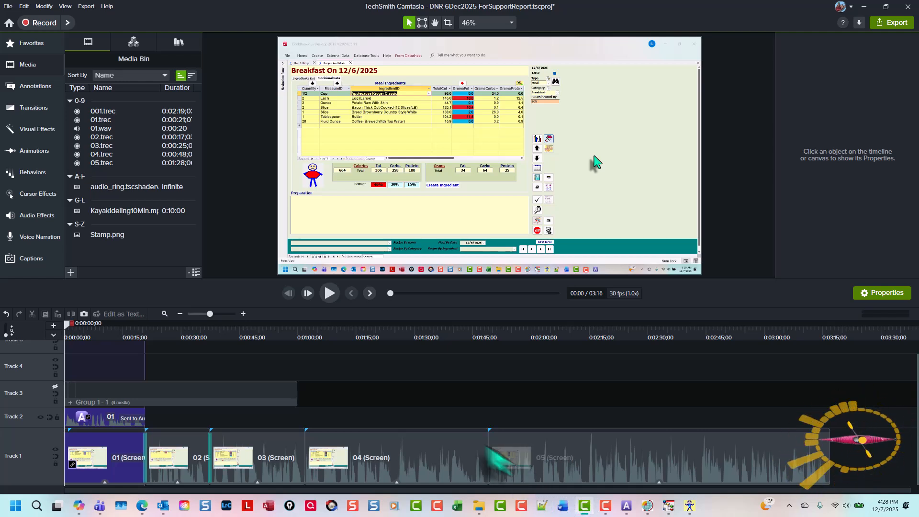
pyautogui.scroll(3, 448, 424)
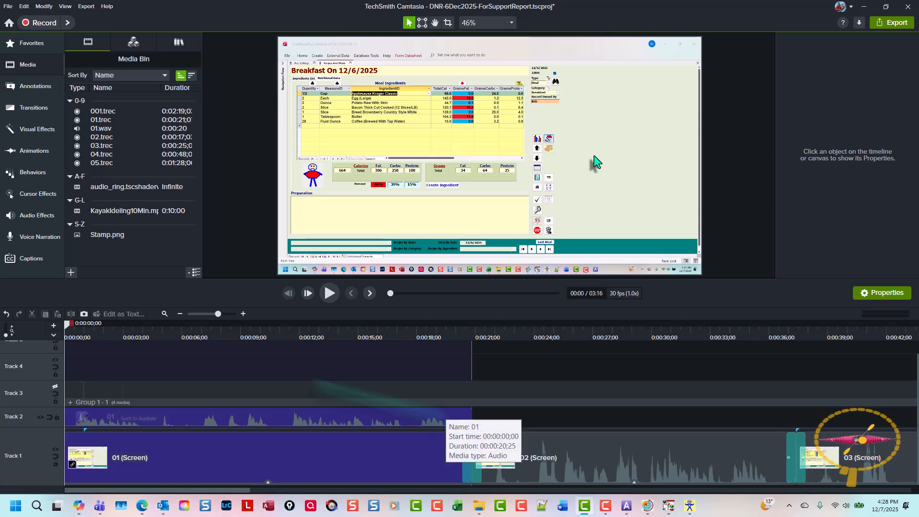
pyautogui.hotkey('ctrl', 'i')
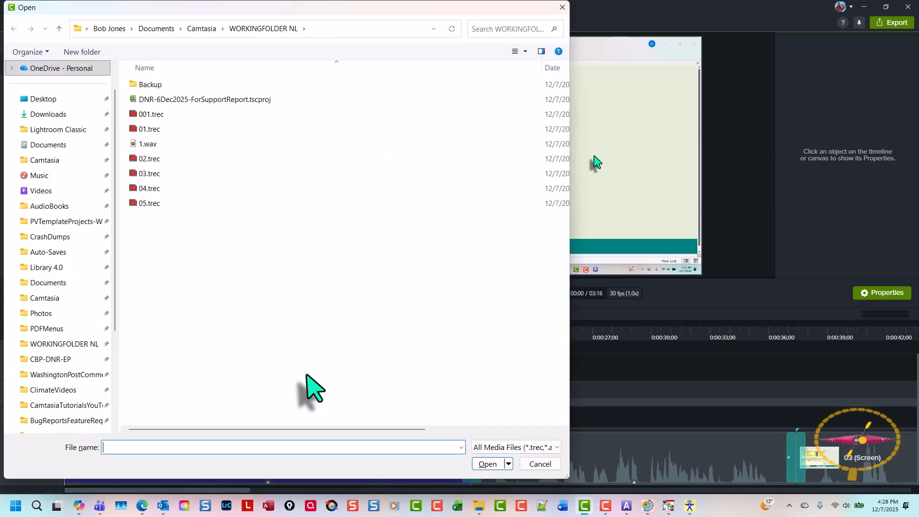
pyautogui.doubleClick(164, 144)
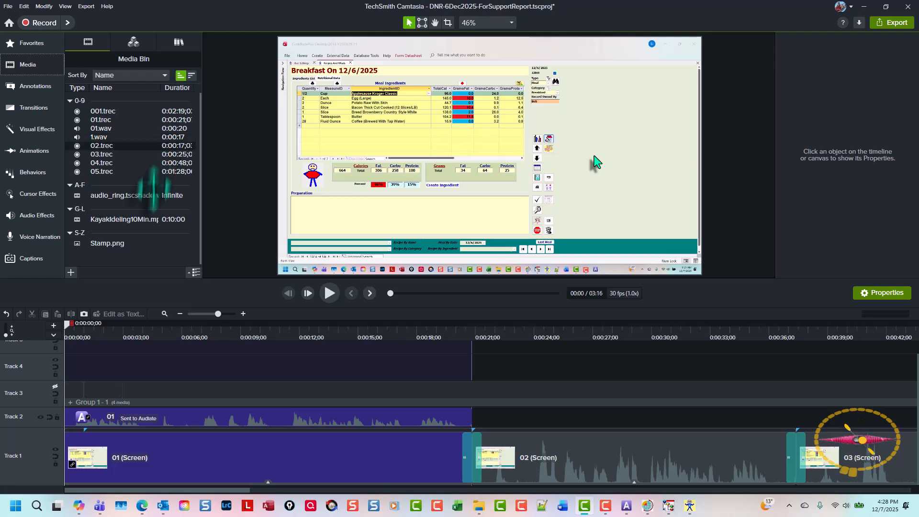
# Step: Replace the 01 audio clip on Track 2 with the imported 1.wav
pyautogui.click(190, 417)
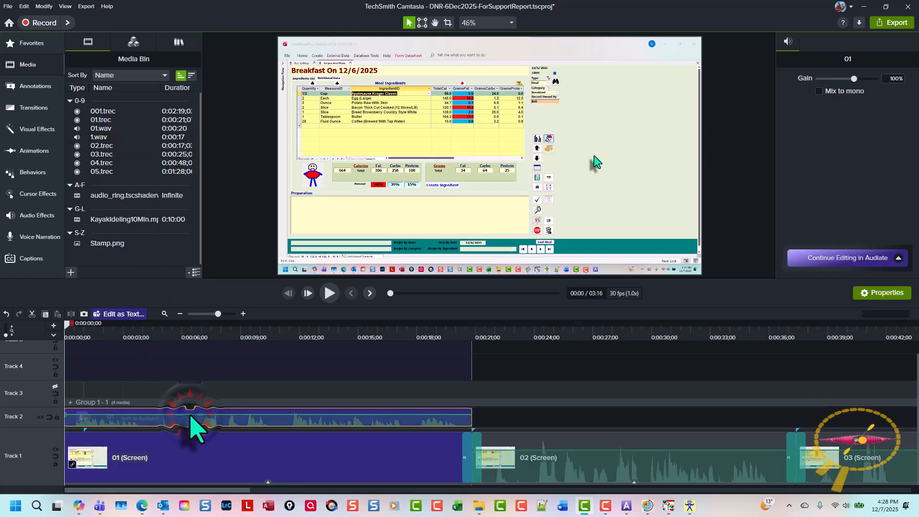
pyautogui.rightClick(114, 138)
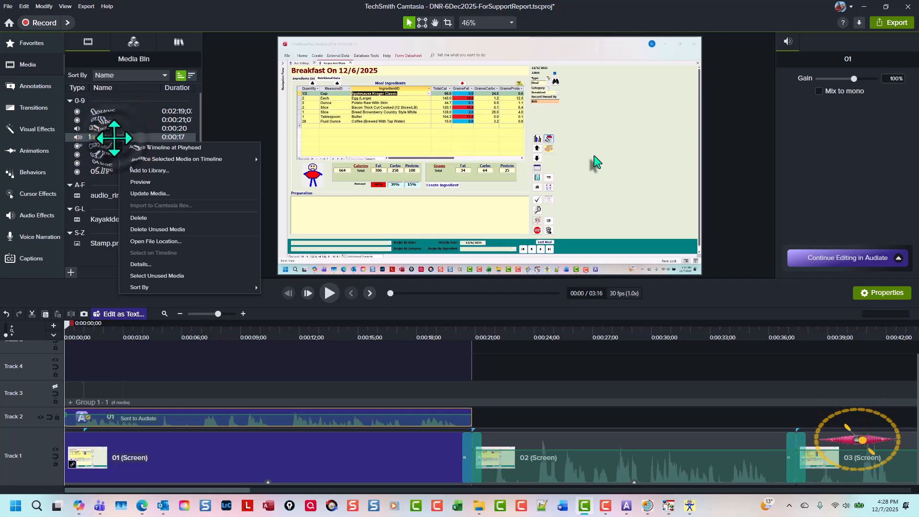
pyautogui.press('Down')
pyautogui.press('Down')
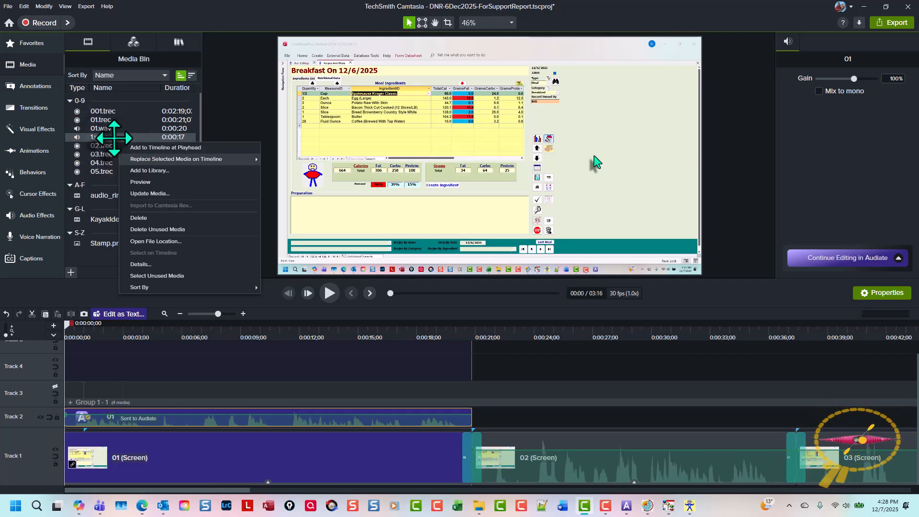
pyautogui.press('Right')
pyautogui.press('Left')
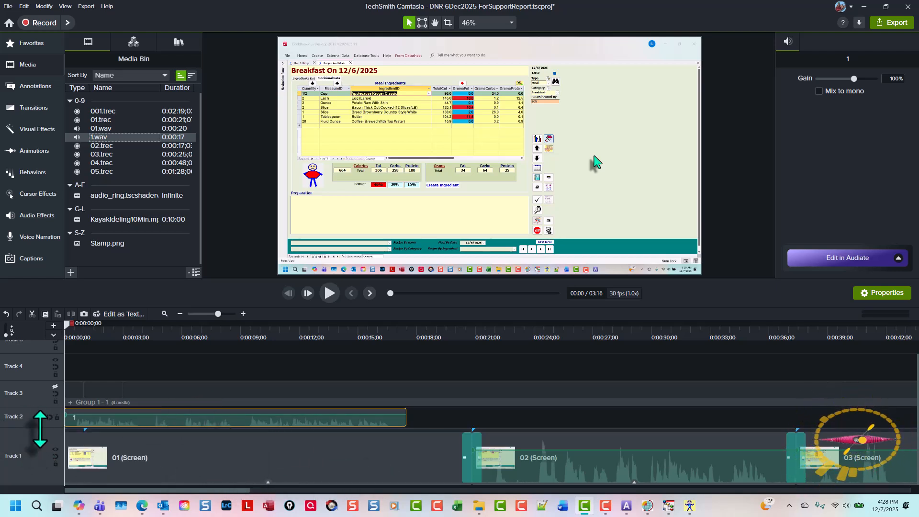
# Step: Make Track 2 taller and speed up the 01 (Screen) clip on Track 1 to 1.19x so it ends with the new narration
pyautogui.moveTo(39, 434); pyautogui.dragTo(46, 328)
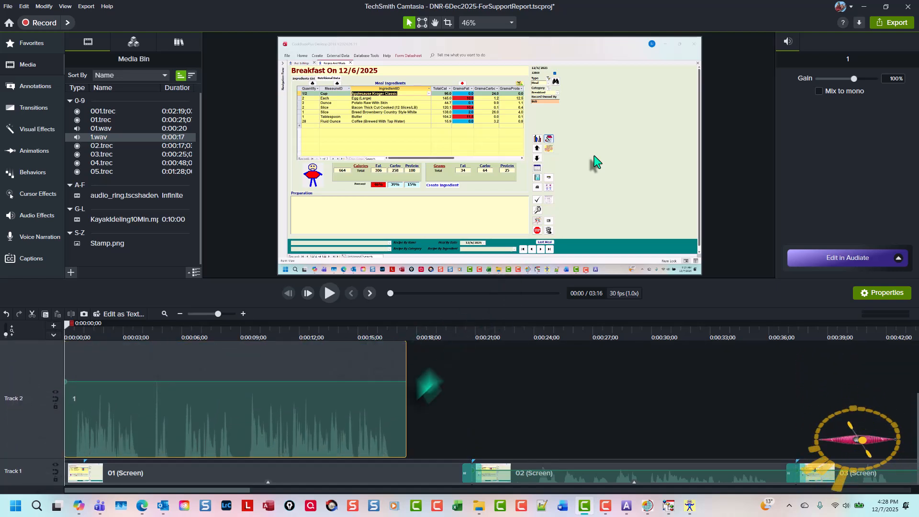
pyautogui.click(267, 482)
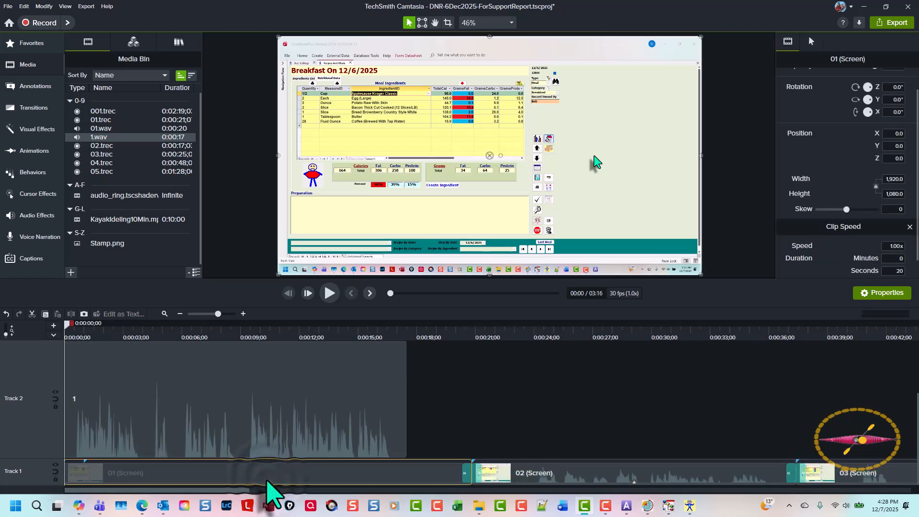
pyautogui.click(268, 482)
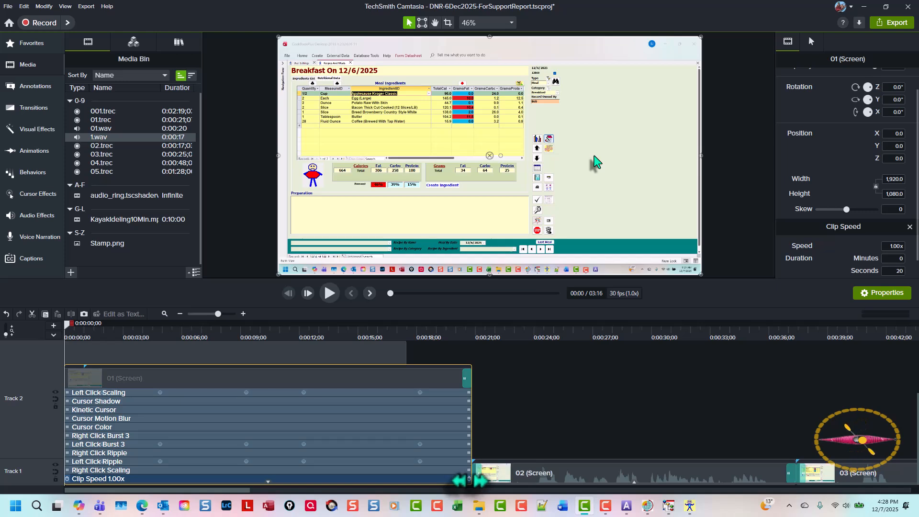
pyautogui.click(467, 477)
pyautogui.moveTo(468, 478); pyautogui.dragTo(401, 481)
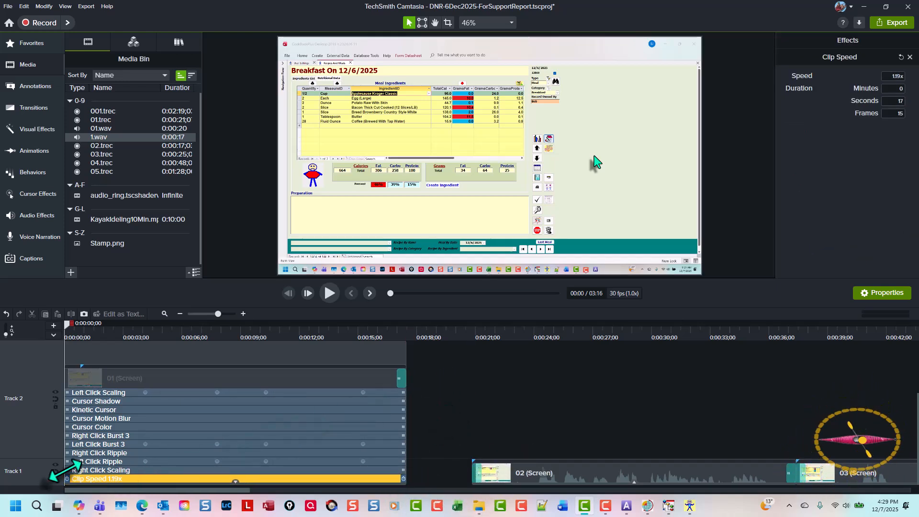
pyautogui.click(455, 428)
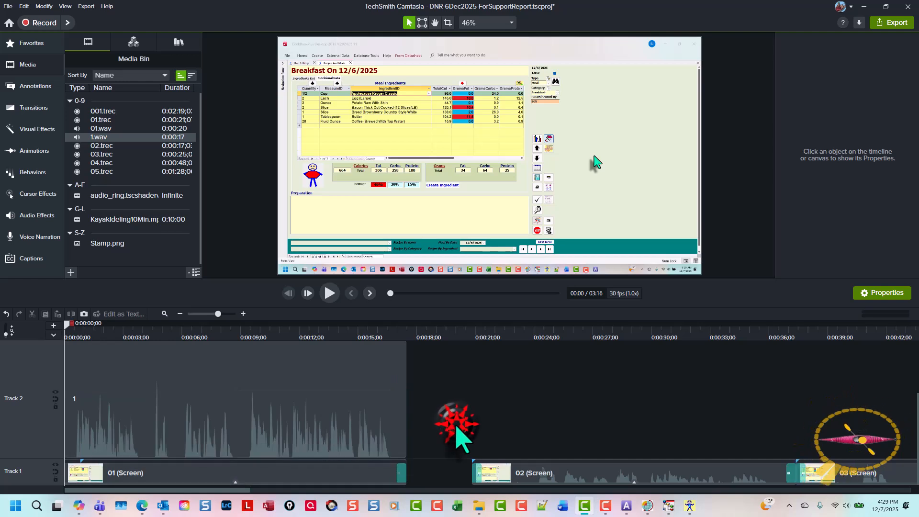
# Step: Make Tracks 1 and 2 magnetic to close the gap after the 01 (Screen) clip, and enlarge the timeline area
pyautogui.click(55, 477)
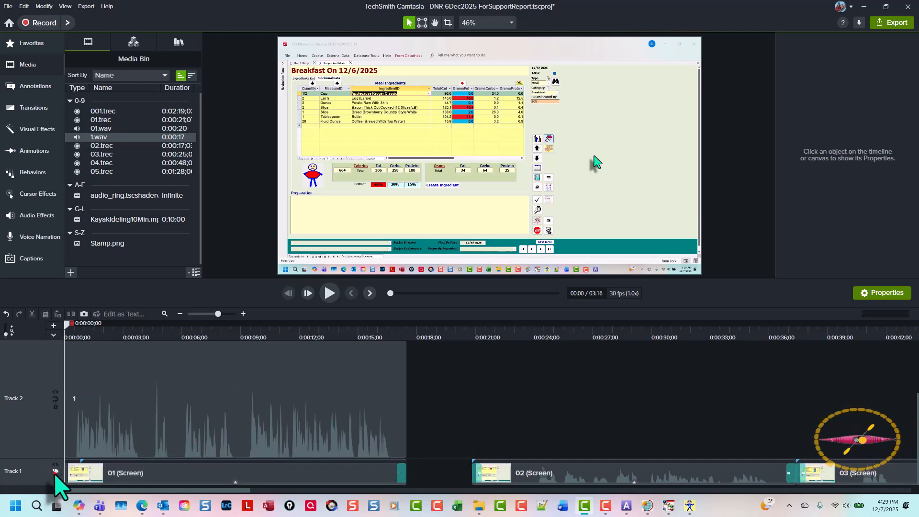
pyautogui.click(55, 472)
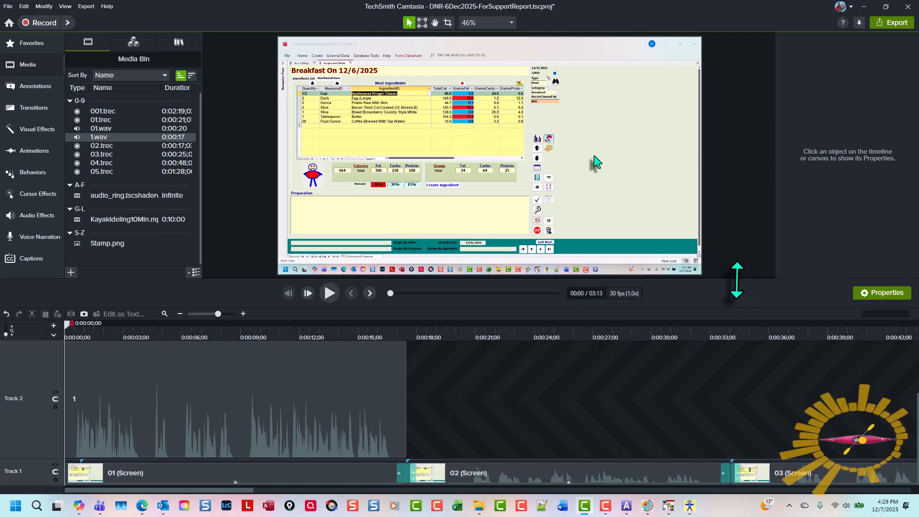
pyautogui.moveTo(737, 279); pyautogui.dragTo(733, 241)
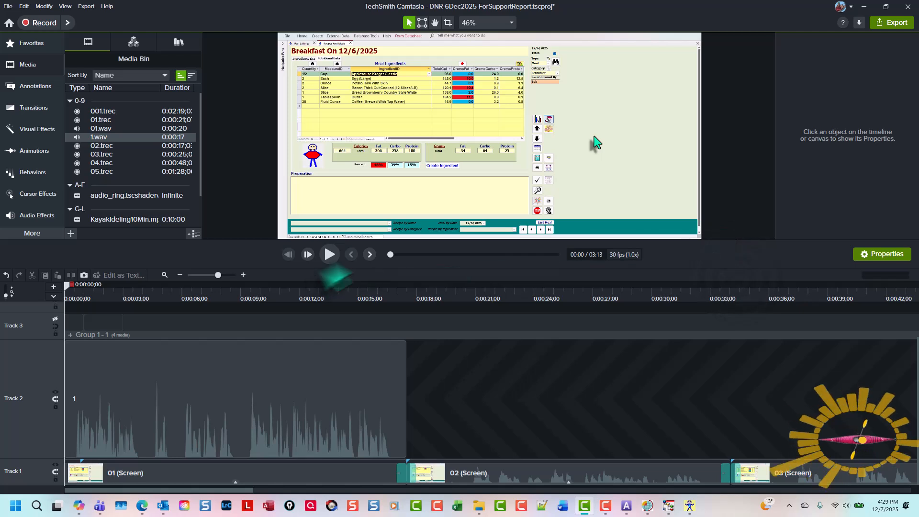
# Step: Play back the first clip with its new narration, and look over clips 02 to 05 on Track 1
pyautogui.click(329, 254)
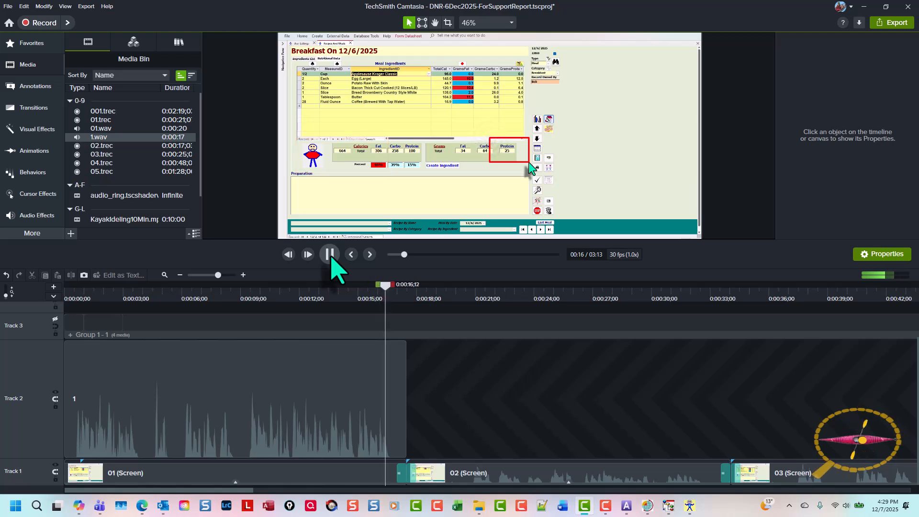
pyautogui.click(331, 258)
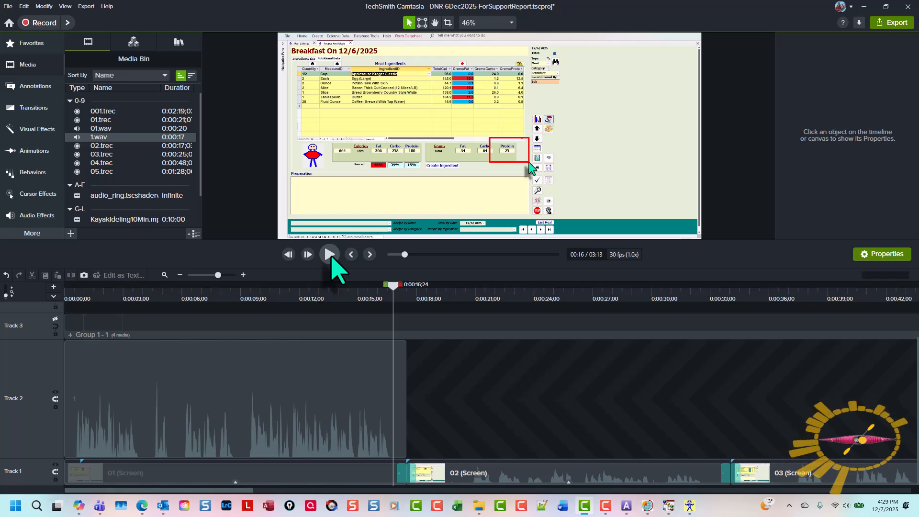
pyautogui.hotkey('ctrl', 'F9')
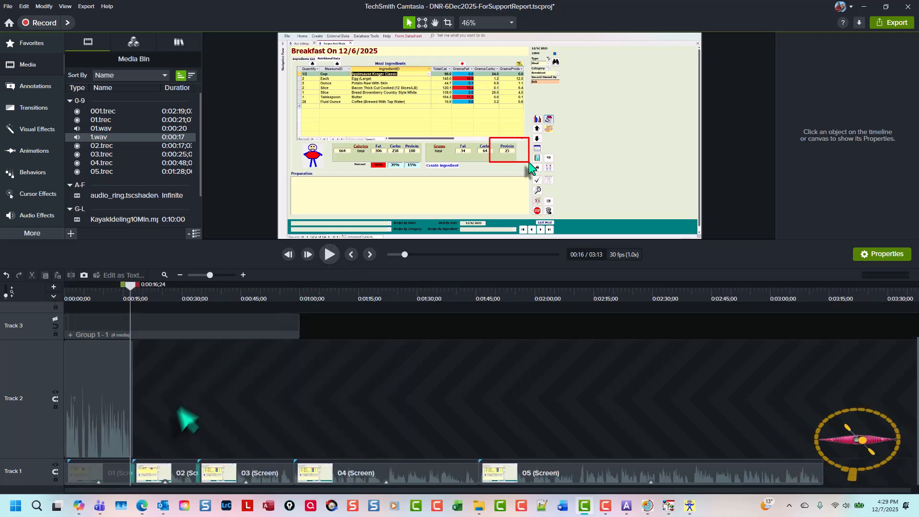
pyautogui.click(168, 474)
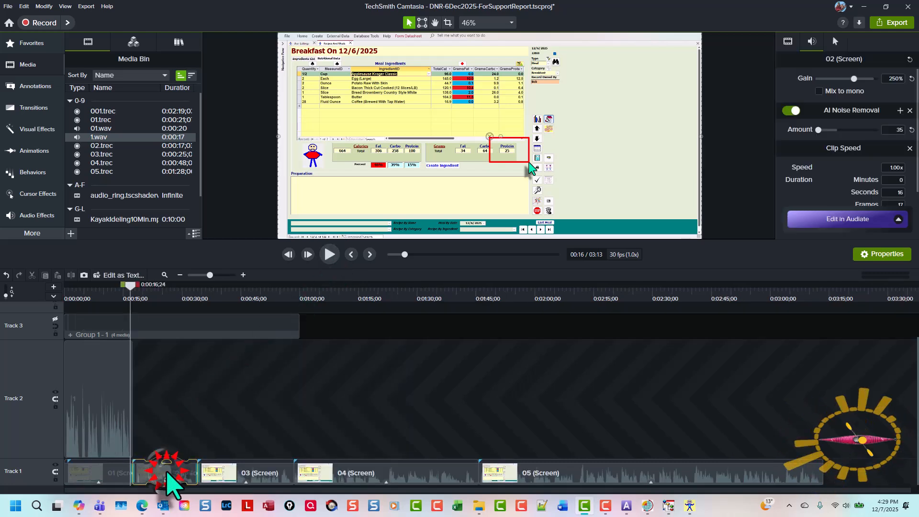
pyautogui.click(267, 473)
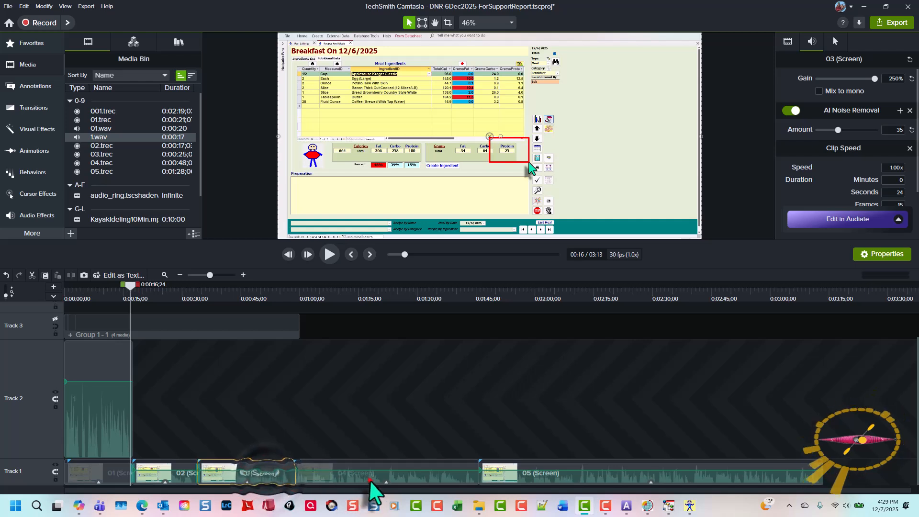
pyautogui.click(364, 478)
pyautogui.click(613, 476)
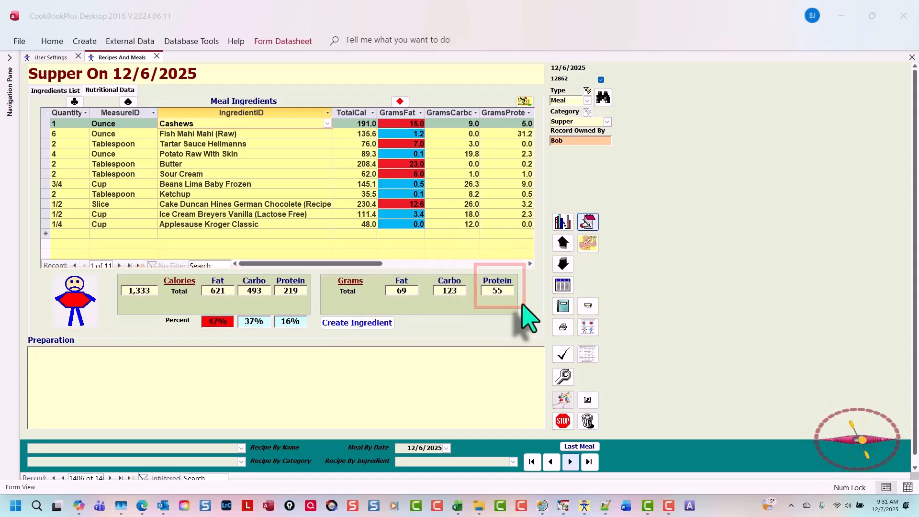
# Step: In CookBookPlus, open the daily calories summary for 12/6/2025, review the daily totals, and close it
pyautogui.click(589, 329)
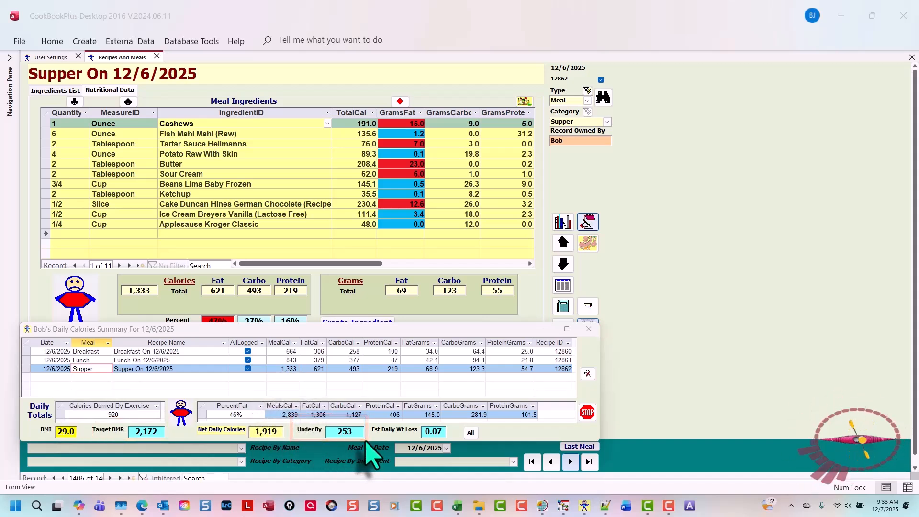
pyautogui.click(587, 413)
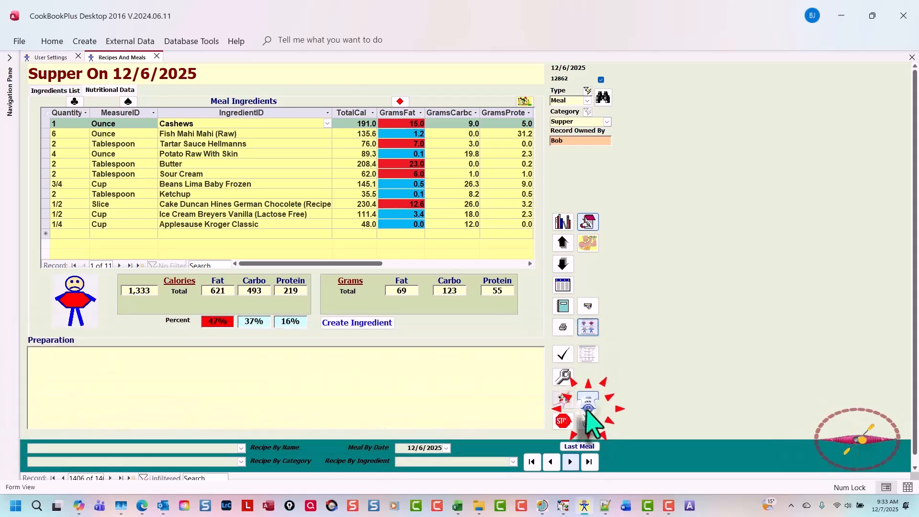
# Step: Open the nutrition history, examine the exercise results, average daily exercise burn, net daily calories, target BMR and estimated weight gain, and close it
pyautogui.click(588, 245)
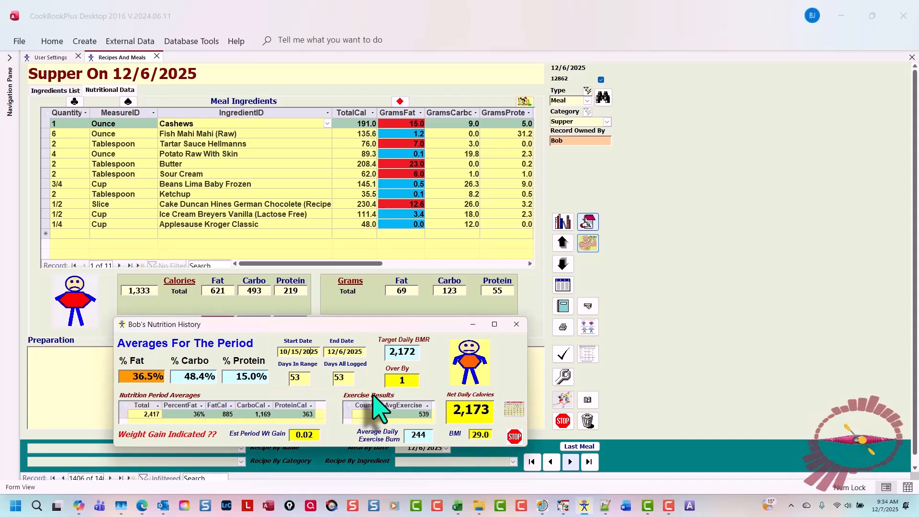
pyautogui.click(172, 426)
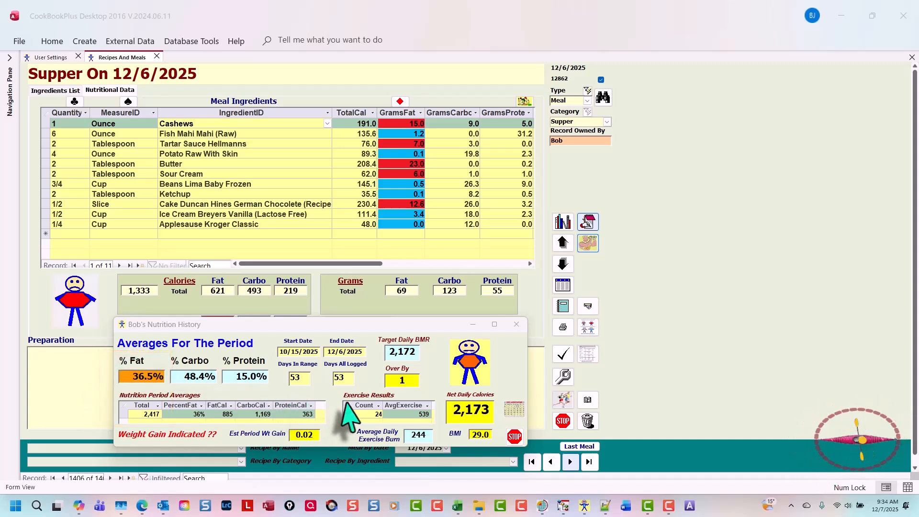
pyautogui.click(286, 397)
pyautogui.moveTo(334, 383)
pyautogui.mouseDown()
pyautogui.moveTo(335, 415)
pyautogui.moveTo(442, 424)
pyautogui.mouseUp()
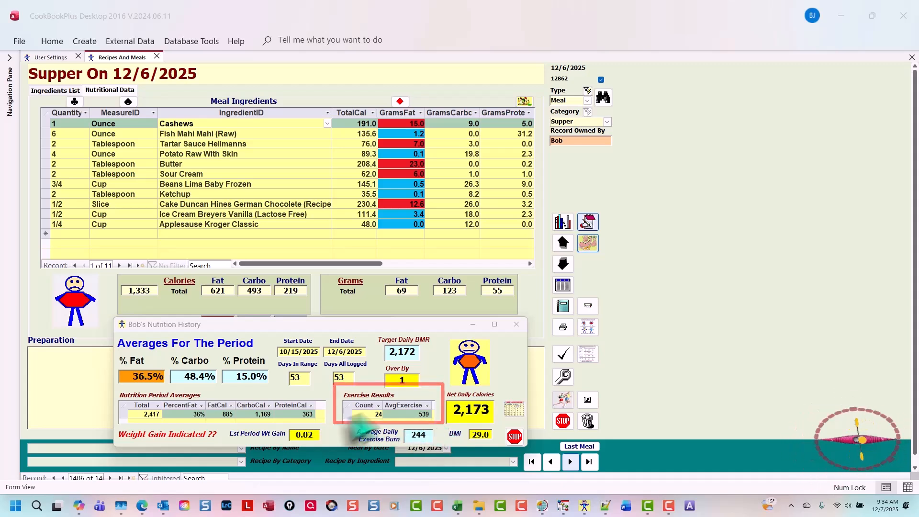
pyautogui.moveTo(347, 422)
pyautogui.mouseDown()
pyautogui.moveTo(352, 455)
pyautogui.moveTo(457, 455)
pyautogui.mouseUp()
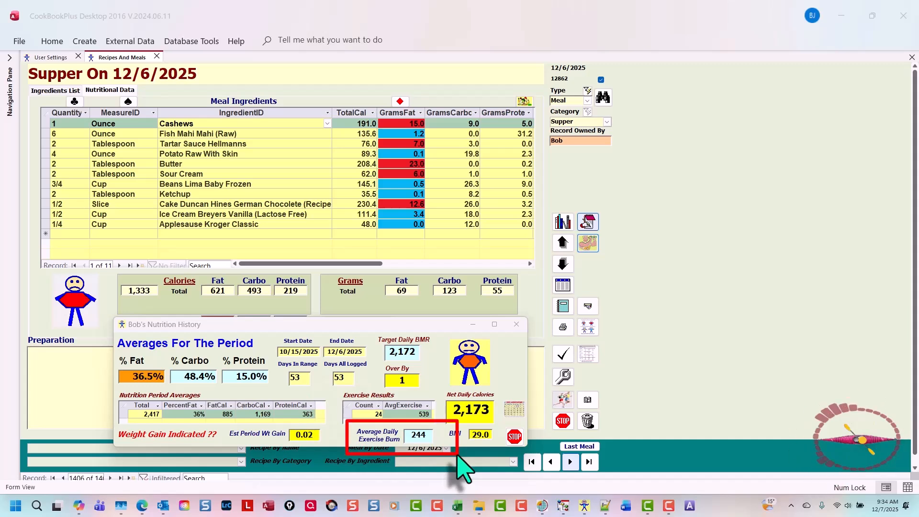
pyautogui.moveTo(457, 455); pyautogui.dragTo(460, 457)
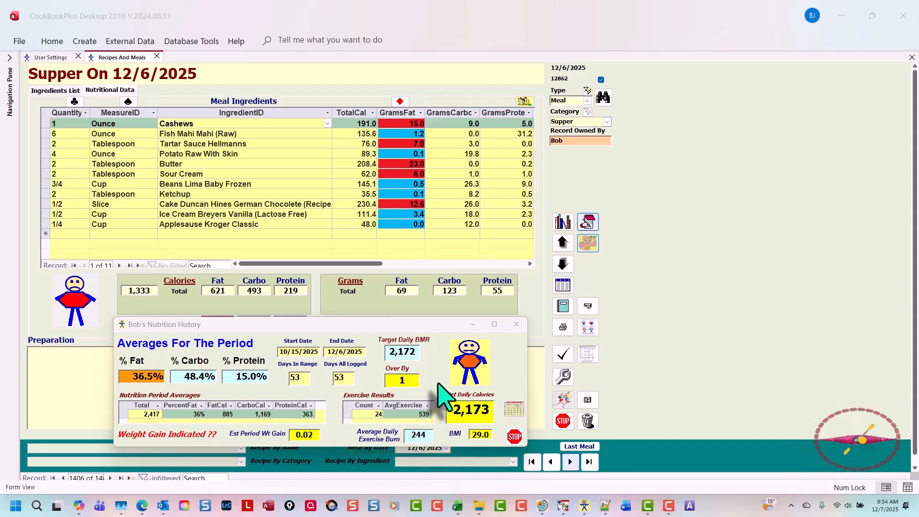
pyautogui.moveTo(438, 383); pyautogui.dragTo(511, 443)
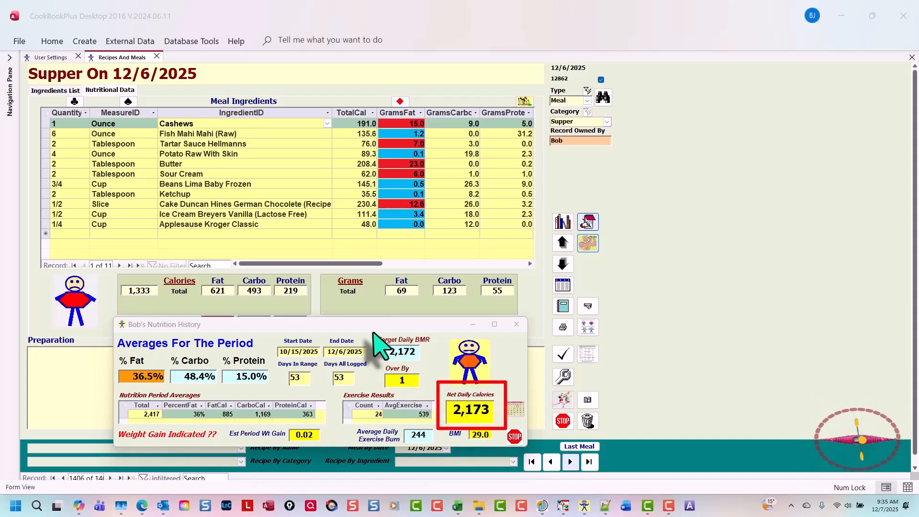
pyautogui.moveTo(373, 330)
pyautogui.mouseDown()
pyautogui.moveTo(397, 354)
pyautogui.moveTo(434, 365)
pyautogui.moveTo(435, 392)
pyautogui.mouseUp()
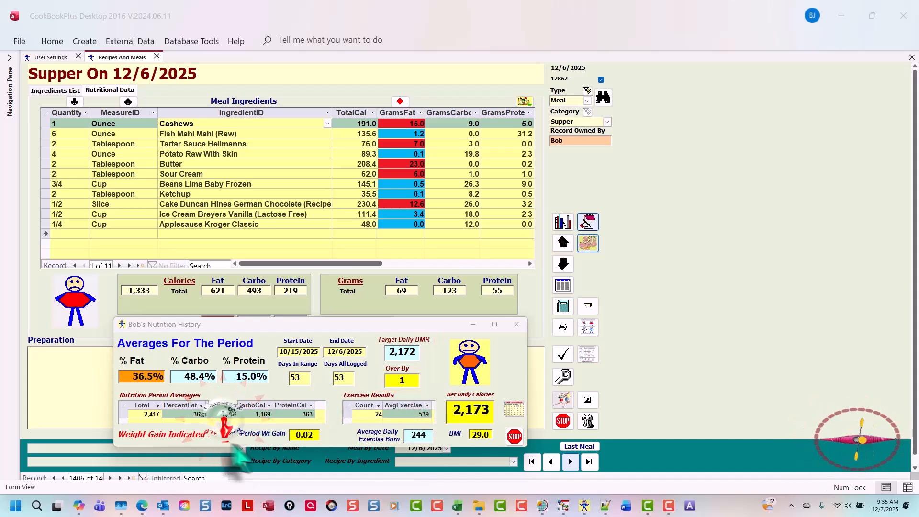
pyautogui.moveTo(223, 419); pyautogui.dragTo(337, 447)
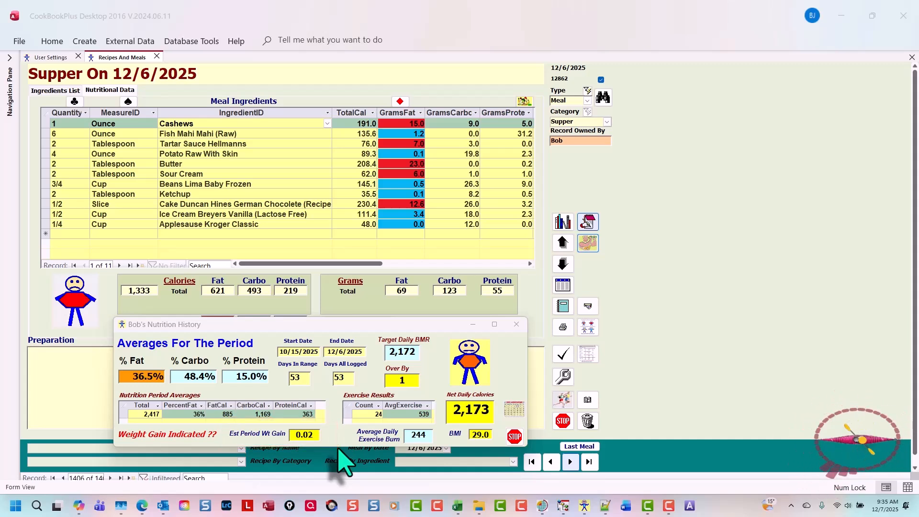
pyautogui.click(514, 436)
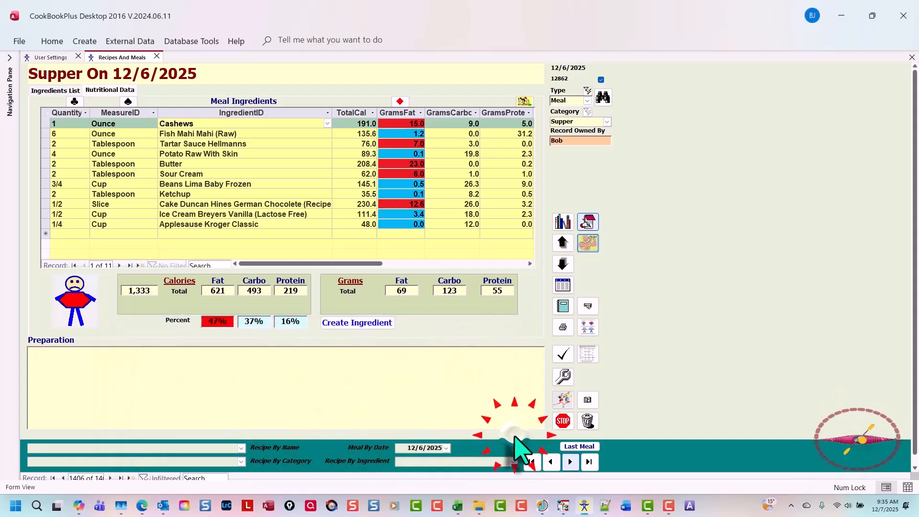